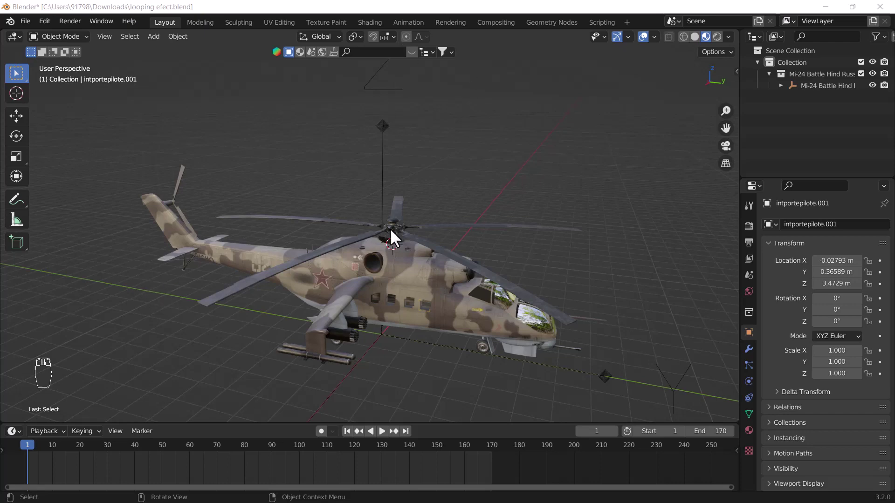
Orbit around the helicopter and select its main rotor, leaving it in place.
{"action": "mouse_move", "coordinate": [407, 248]}
{"action": "middle_mouse_down"}
{"action": "mouse_move", "coordinate": [407, 176]}
{"action": "mouse_move", "coordinate": [398, 271]}
{"action": "mouse_move", "coordinate": [421, 221]}
{"action": "mouse_move", "coordinate": [407, 204]}
{"action": "mouse_move", "coordinate": [401, 163]}
{"action": "middle_mouse_up"}
{"action": "scroll", "coordinate": [407, 204], "scroll_direction": "up", "scroll_amount": 3}
{"action": "scroll", "coordinate": [396, 192], "scroll_direction": "down", "scroll_amount": 2}
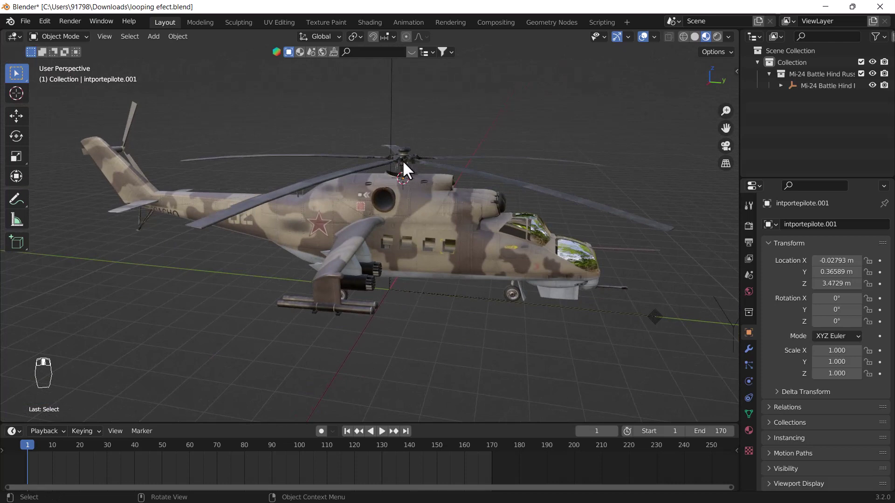
{"action": "left_click", "coordinate": [410, 163]}
{"action": "key", "text": "g"}
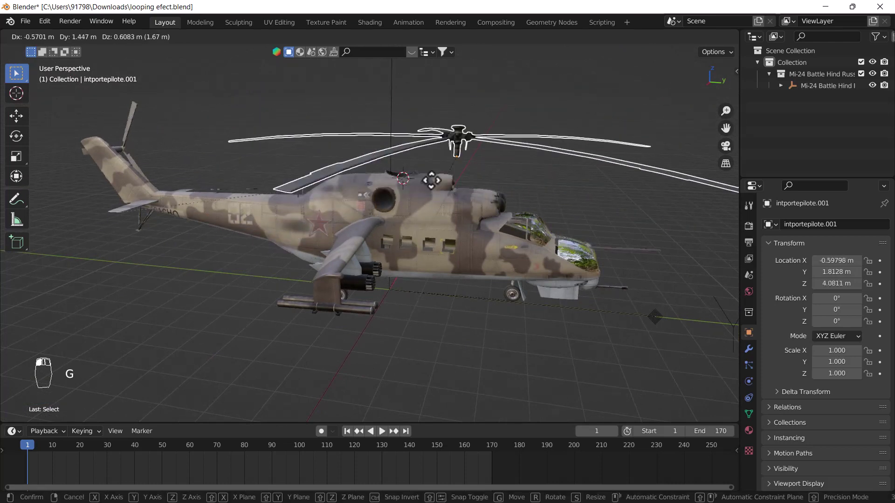
{"action": "right_click", "coordinate": [389, 216]}
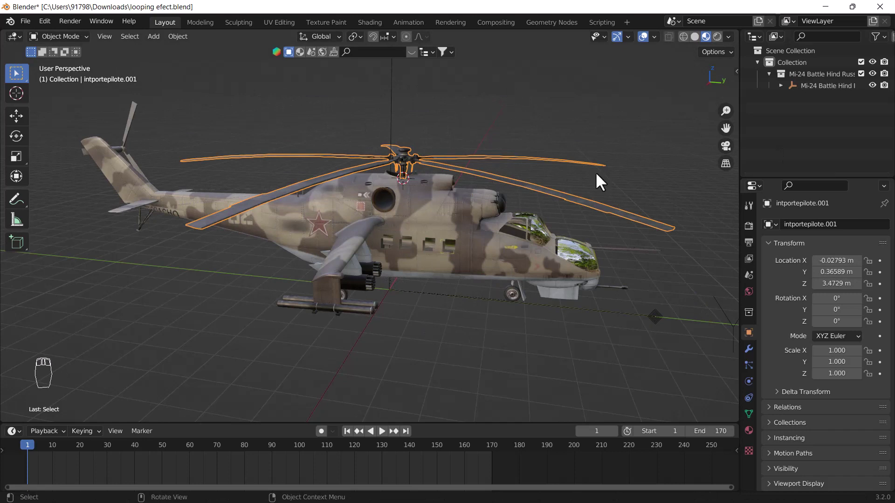
Show the rotor's transform values and test-spin Rotation Z, returning it to 0°.
{"action": "key", "text": "n"}
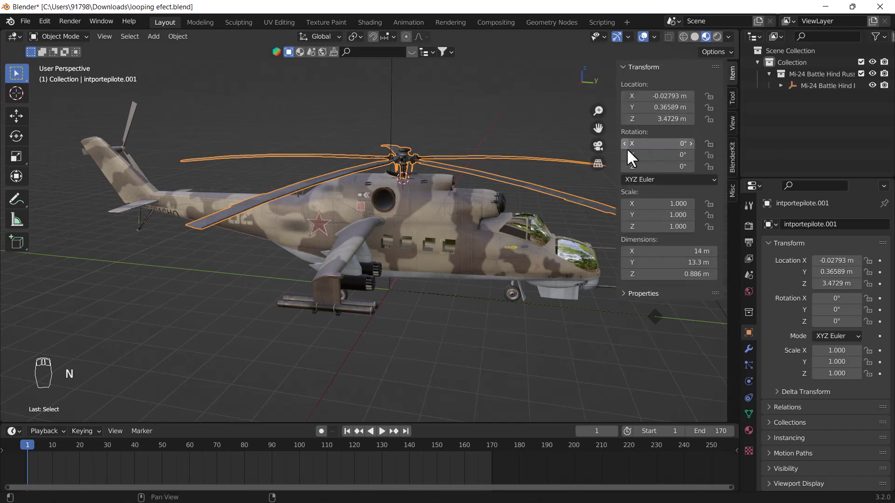
{"action": "mouse_move", "coordinate": [642, 168]}
{"action": "left_mouse_down"}
{"action": "mouse_move", "coordinate": [606, 168]}
{"action": "mouse_move", "coordinate": [671, 168]}
{"action": "left_mouse_up"}
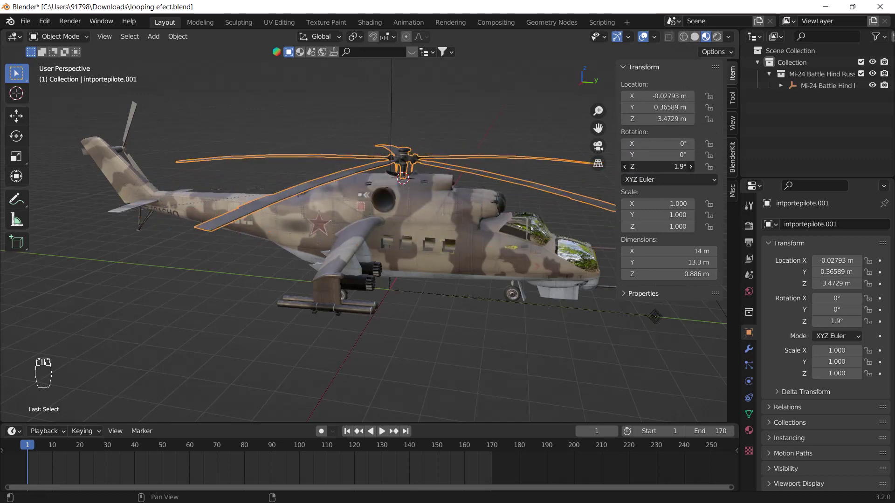
{"action": "left_click_drag", "start_coordinate": [671, 167], "coordinate": [642, 167]}
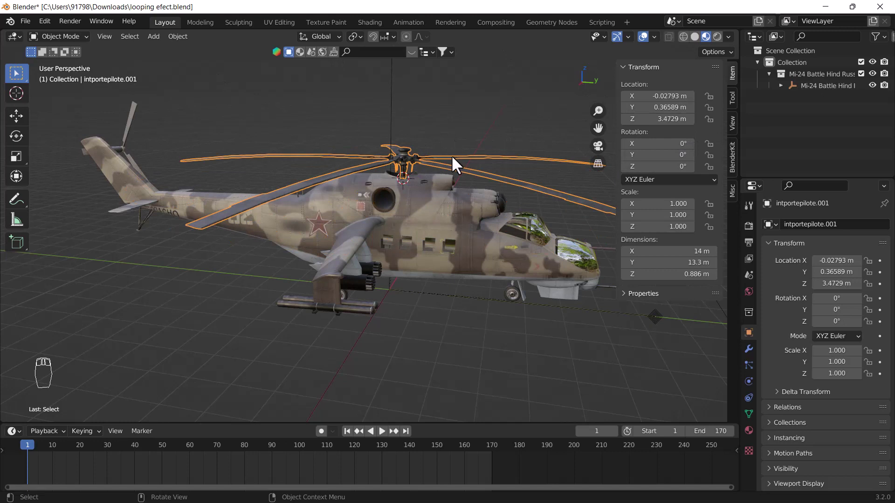
Insert a rotation keyframe for the rotor at 0° on frame 1.
{"action": "key", "text": "i"}
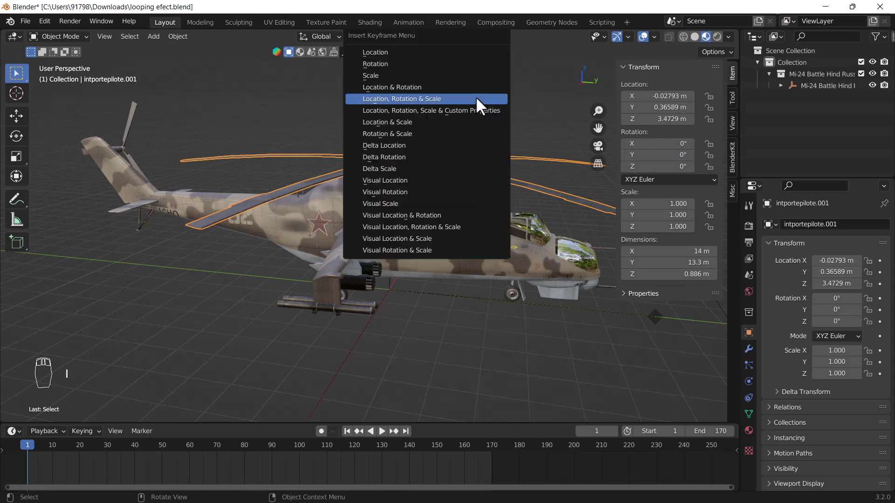
{"action": "key", "text": "i"}
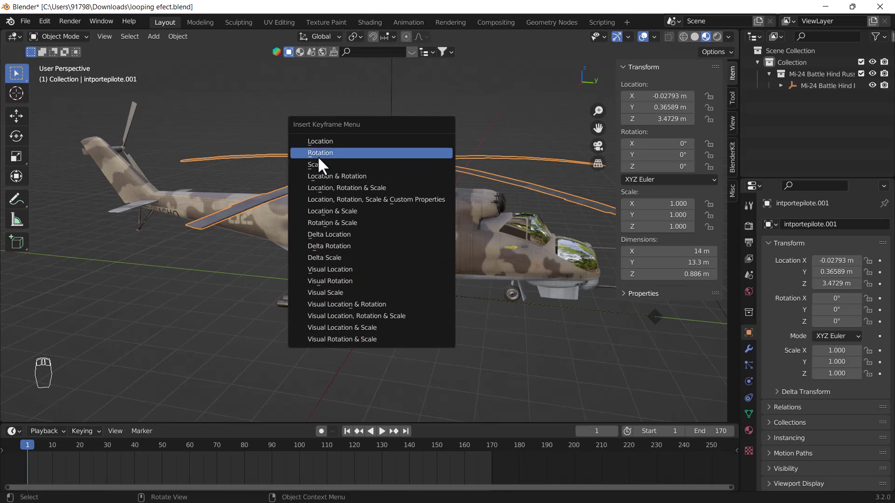
{"action": "left_click", "coordinate": [325, 151]}
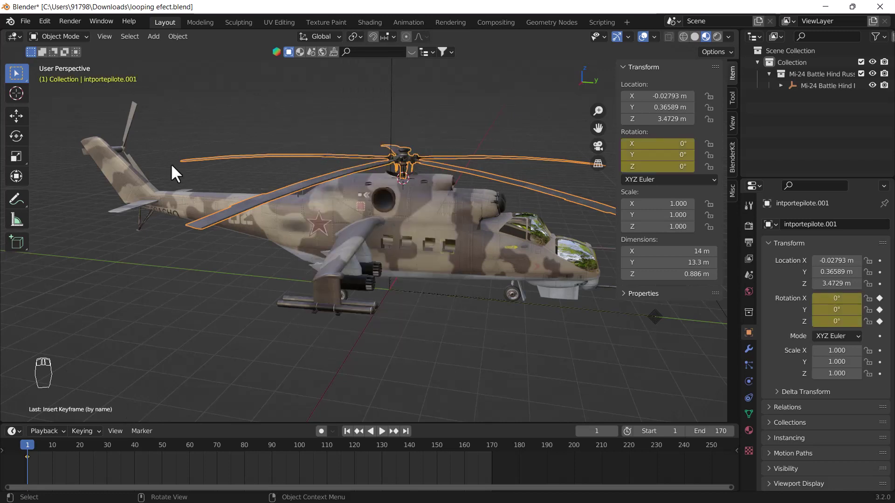
At frame 30, keyframe the rotor's rotation at 720° around Z.
{"action": "key", "text": "space"}
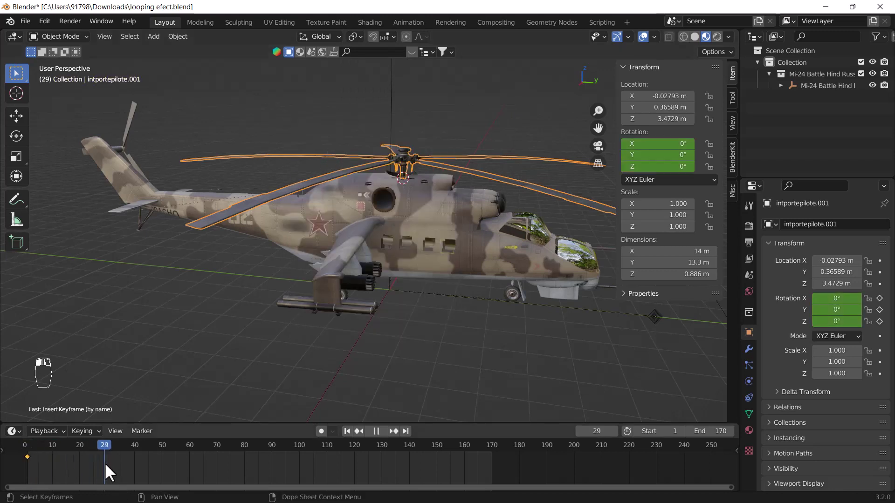
{"action": "key", "text": "space"}
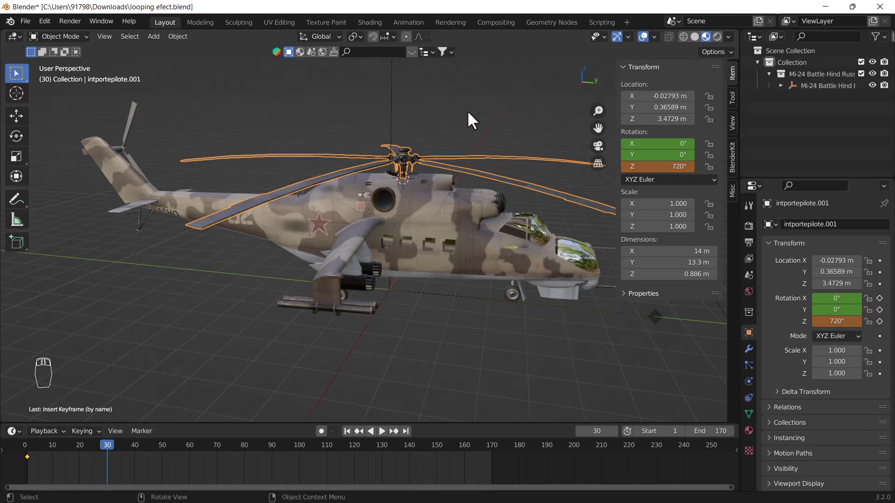
{"action": "key", "text": "i"}
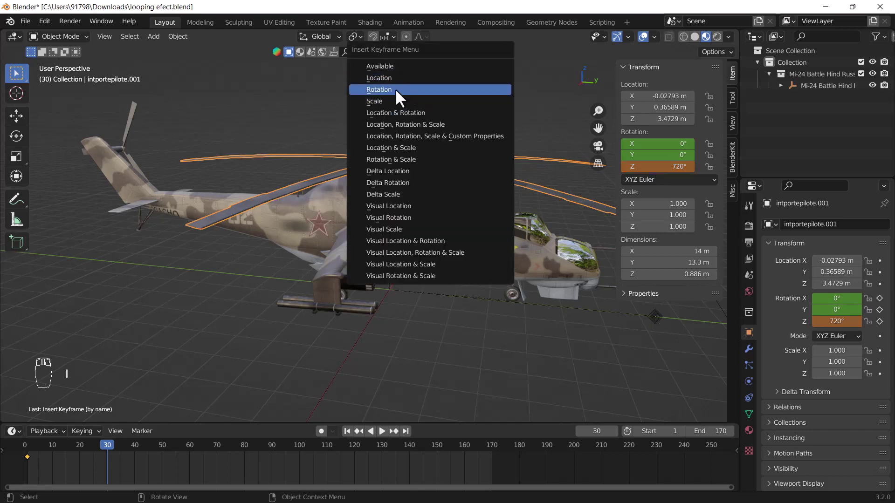
{"action": "left_click", "coordinate": [395, 88]}
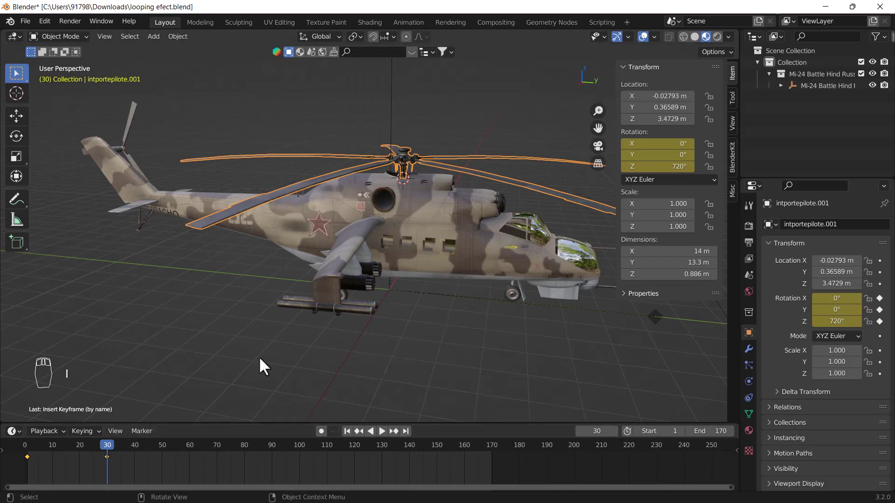
Play the spin twice, confirming the rotor reaches 720° by frame 30, then stop at frame 0.
{"action": "key", "text": "space"}
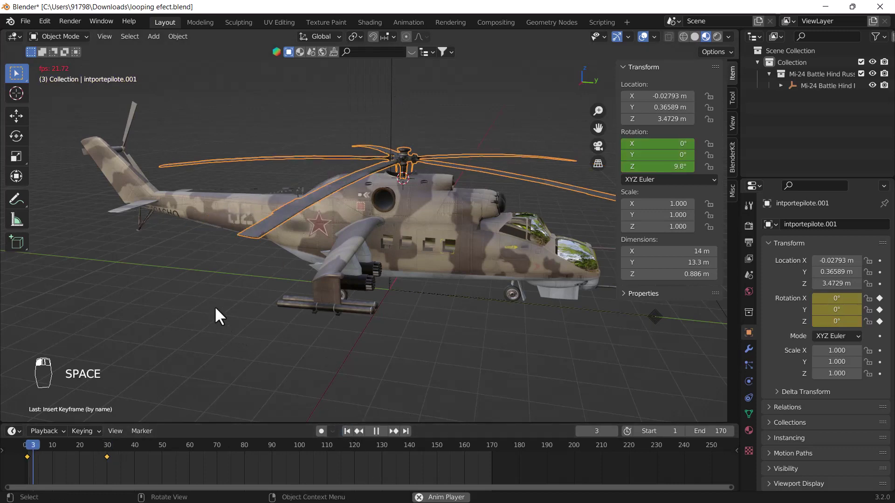
{"action": "key", "text": "space"}
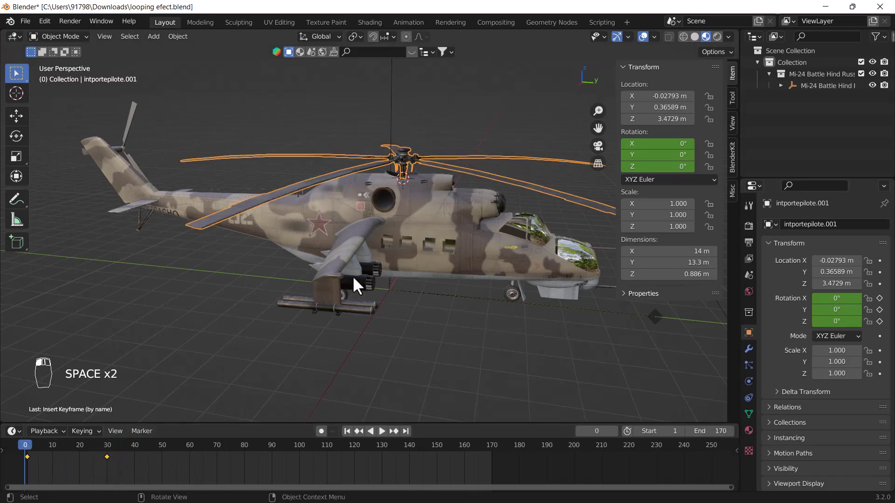
{"action": "key", "text": "space"}
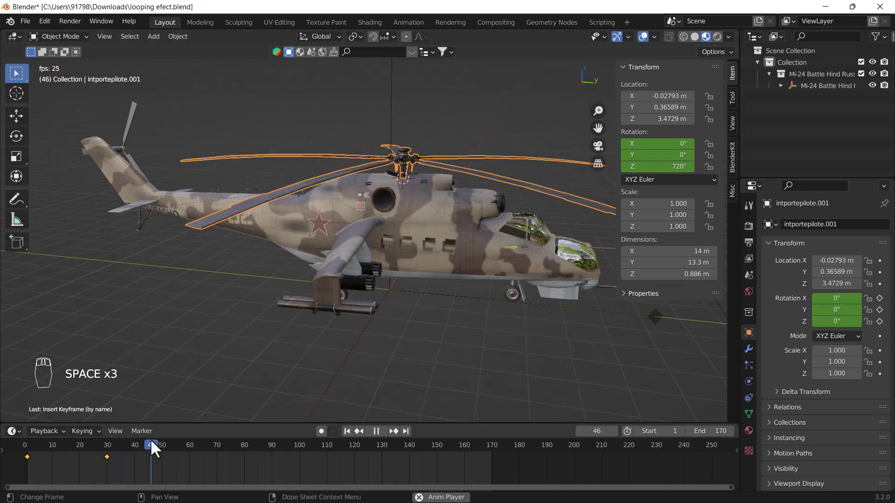
{"action": "key", "text": "space"}
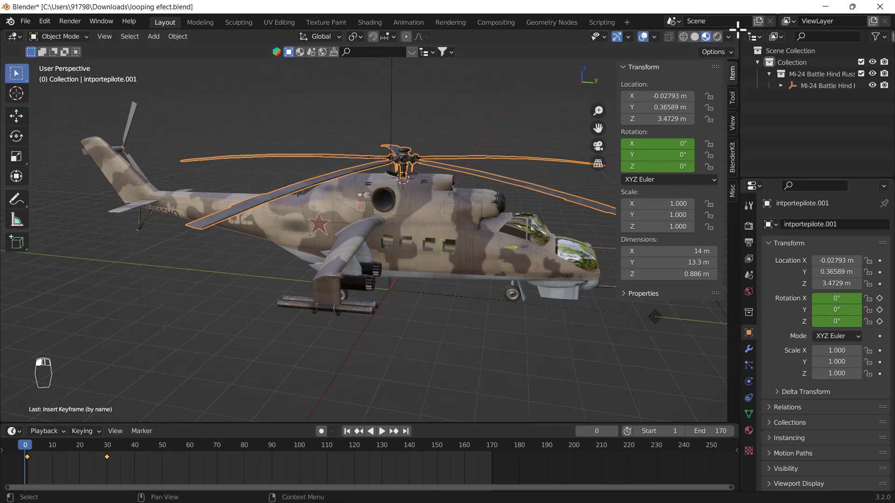
Split the view, make the right half a Graph Editor, and expand Object Transforms' rotation channels.
{"action": "left_click_drag", "start_coordinate": [738, 29], "coordinate": [401, 89]}
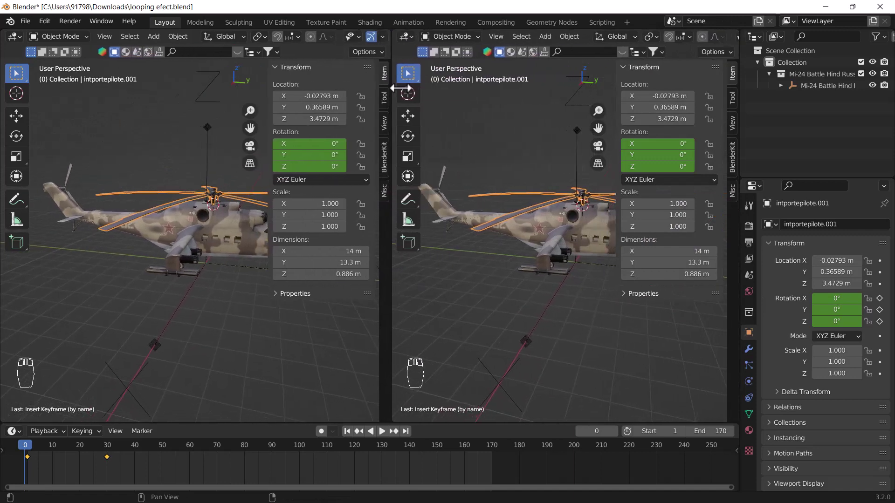
{"action": "left_click", "coordinate": [406, 36]}
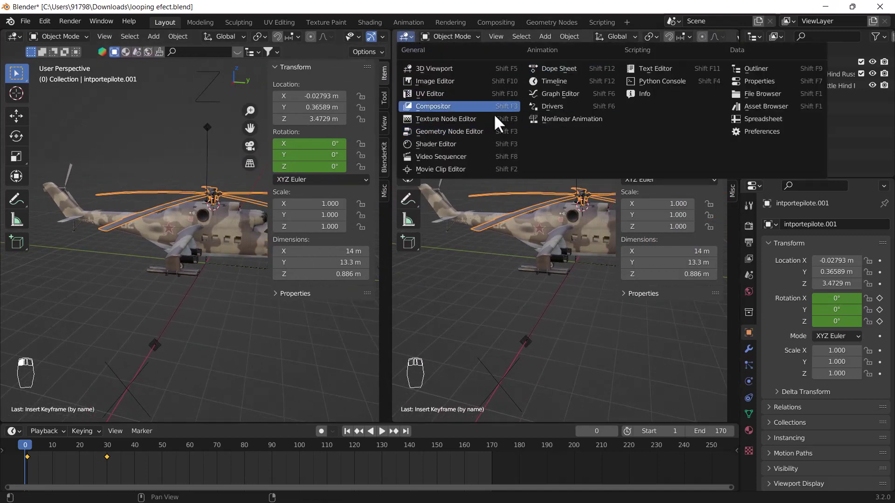
{"action": "left_click", "coordinate": [562, 94]}
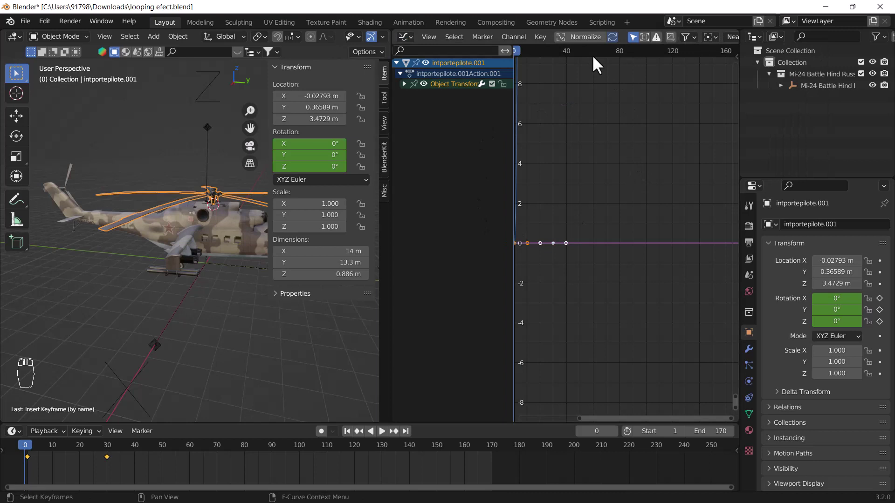
{"action": "left_click", "coordinate": [404, 83]}
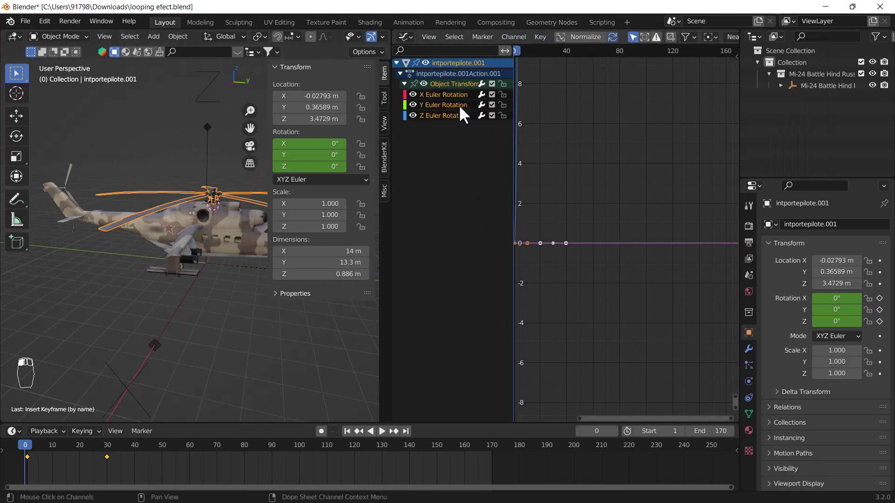
{"action": "left_click", "coordinate": [433, 84]}
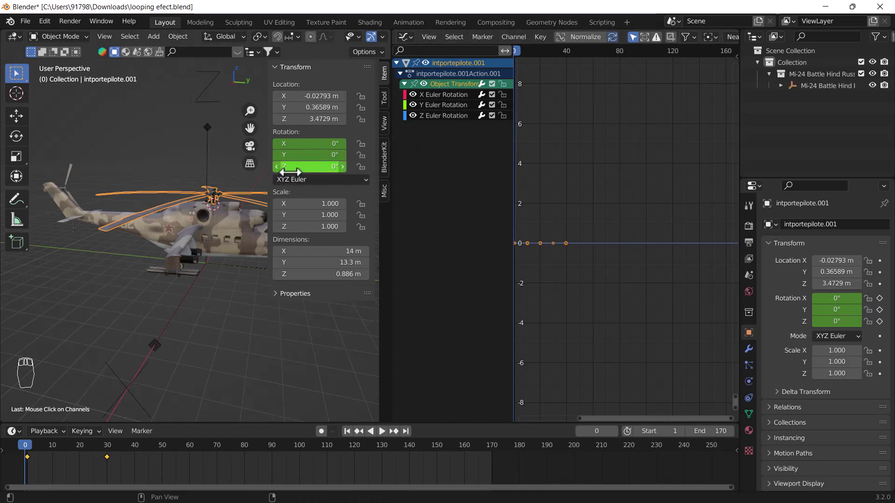
Add a Cycles modifier to the Z Euler Rotation curve.
{"action": "left_click", "coordinate": [440, 115]}
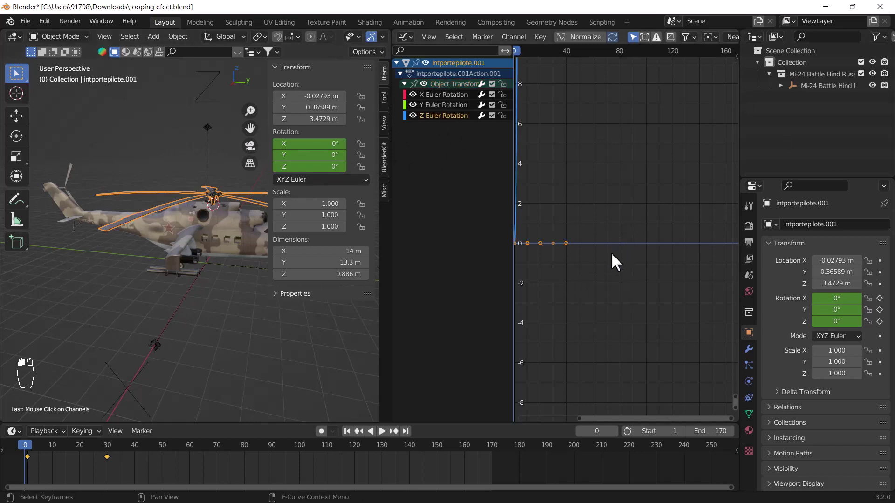
{"action": "key", "text": "n"}
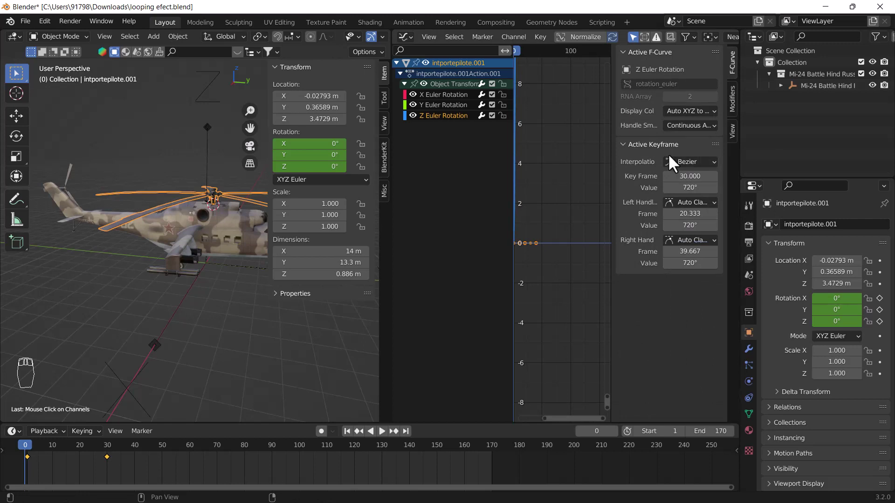
{"action": "left_click", "coordinate": [731, 96]}
{"action": "left_click", "coordinate": [683, 54]}
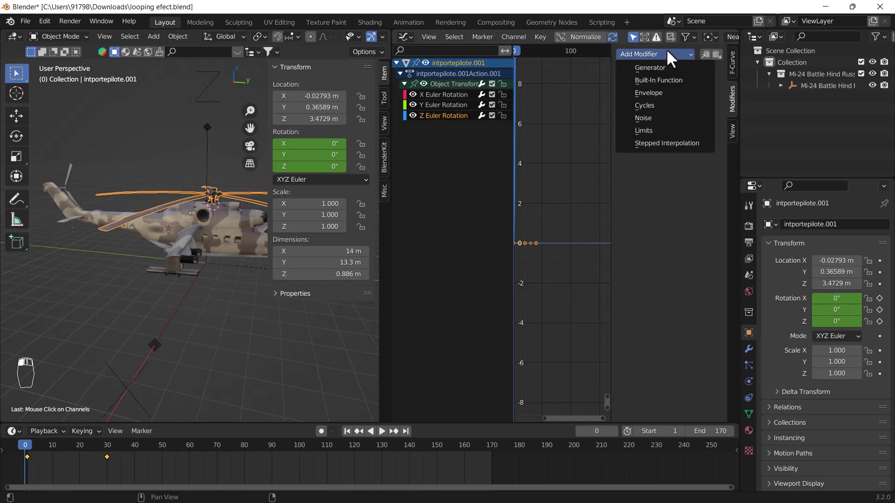
{"action": "left_click", "coordinate": [655, 104]}
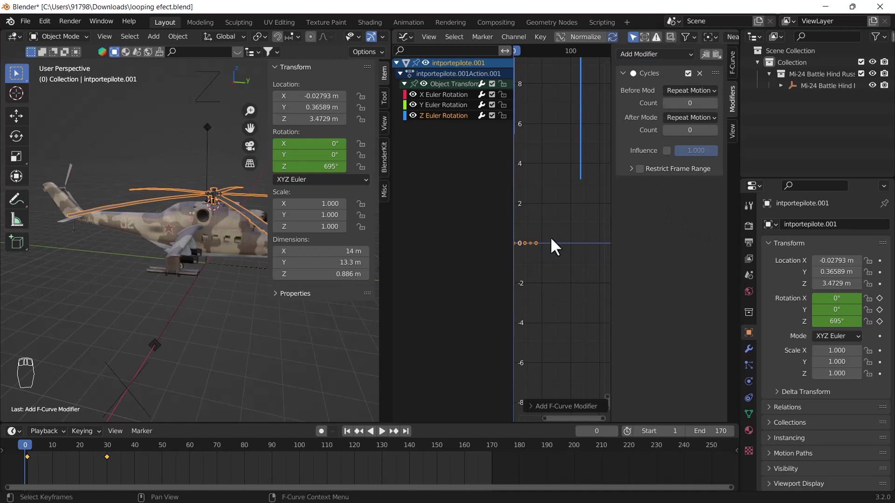
Hide the graph sidebar and zoom out to see the repeating rotation curve.
{"action": "key", "text": "n"}
{"action": "scroll", "coordinate": [598, 250], "scroll_direction": "down", "scroll_amount": 2}
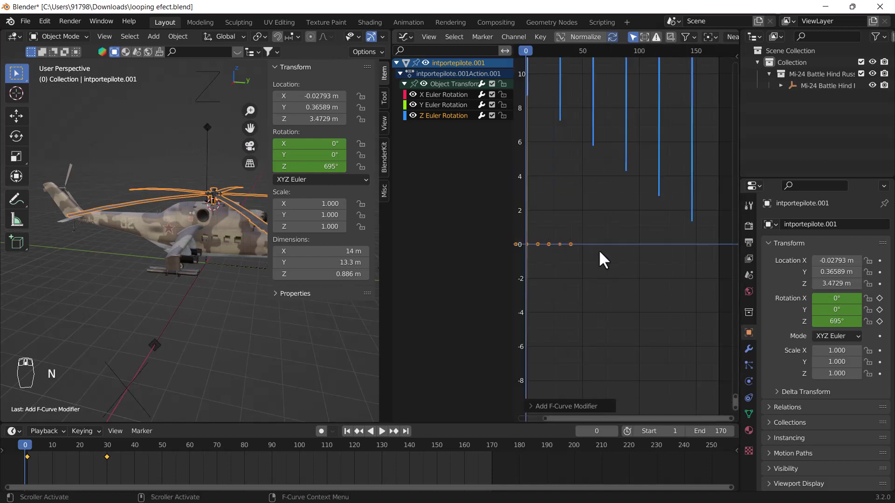
{"action": "scroll", "coordinate": [599, 248], "scroll_direction": "down", "scroll_amount": 2}
{"action": "scroll", "coordinate": [600, 247], "scroll_direction": "down", "scroll_amount": 2}
{"action": "scroll", "coordinate": [600, 247], "scroll_direction": "down", "scroll_amount": 2}
{"action": "scroll", "coordinate": [600, 249], "scroll_direction": "down", "scroll_amount": 2}
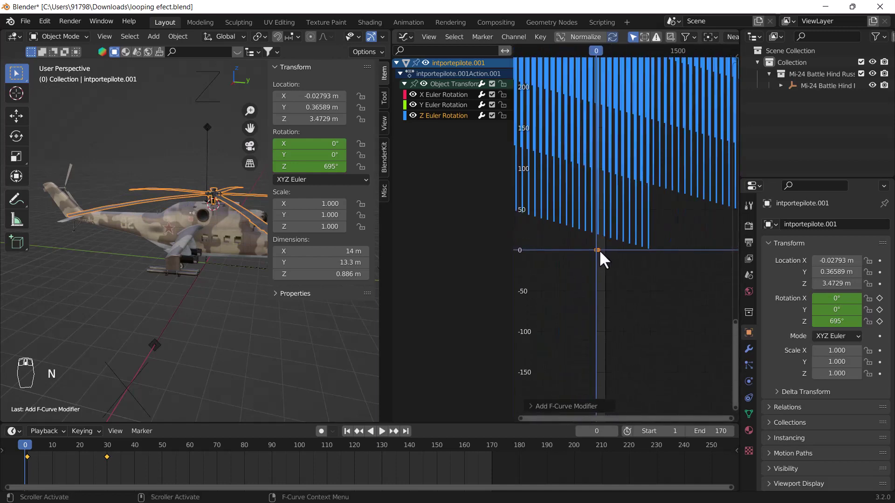
{"action": "scroll", "coordinate": [599, 250], "scroll_direction": "down", "scroll_amount": 2}
{"action": "scroll", "coordinate": [600, 248], "scroll_direction": "down", "scroll_amount": 2}
{"action": "scroll", "coordinate": [599, 247], "scroll_direction": "down", "scroll_amount": 2}
{"action": "scroll", "coordinate": [565, 214], "scroll_direction": "down", "scroll_amount": 1}
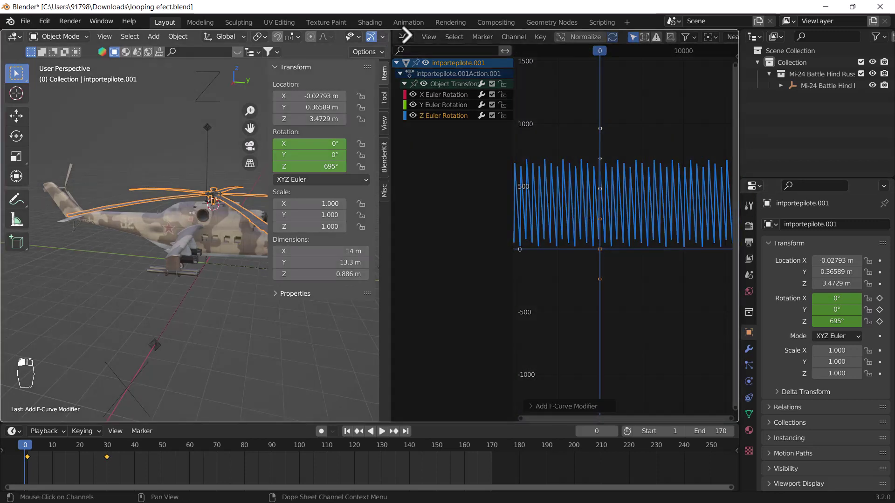
Merge the Graph Editor back into a full 3D view, deselect, and play the continuously spinning rotor.
{"action": "left_click_drag", "start_coordinate": [388, 33], "coordinate": [406, 33]}
{"action": "left_click", "coordinate": [360, 367]}
{"action": "key", "text": "n"}
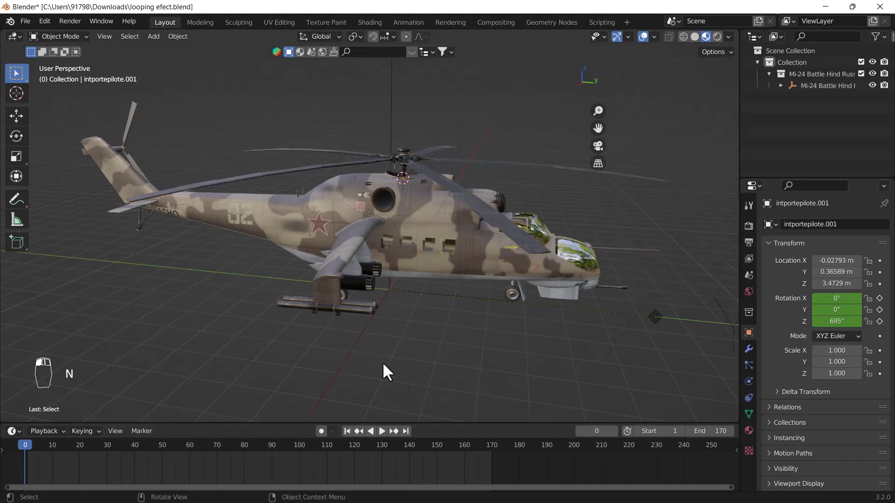
{"action": "key", "text": "space"}
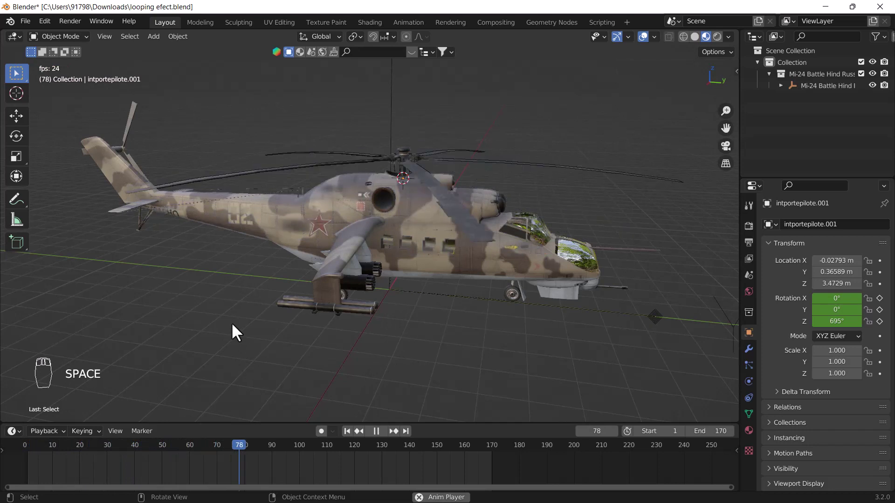
{"action": "key", "text": "space"}
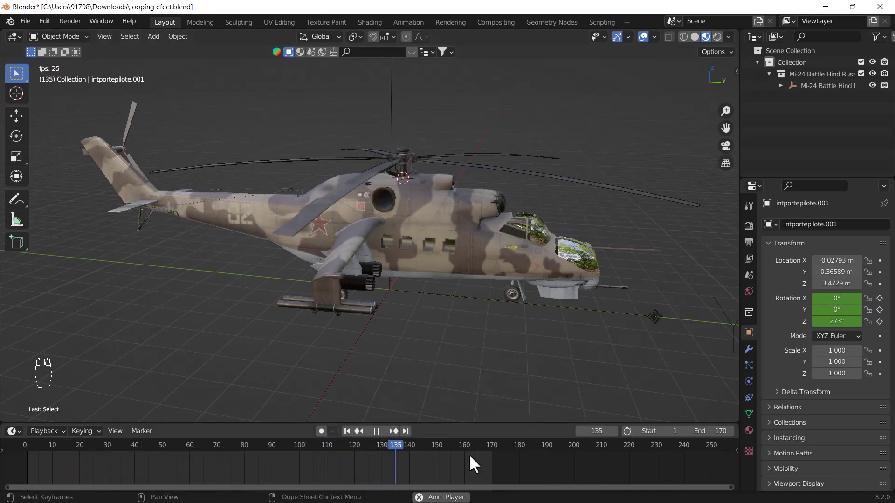
Set the animation end frame to 500 and replay the spinning rotor.
{"action": "key", "text": "space"}
{"action": "type", "text": "500"}
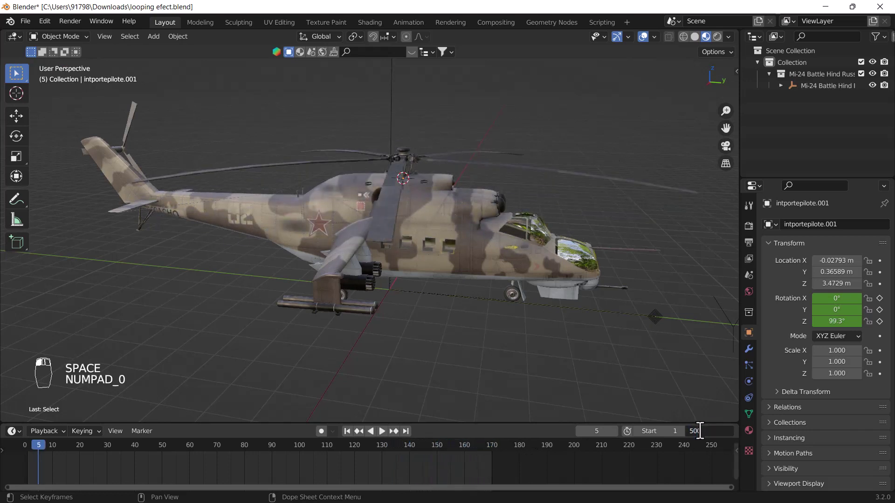
{"action": "key", "text": "Return"}
{"action": "key", "text": "space"}
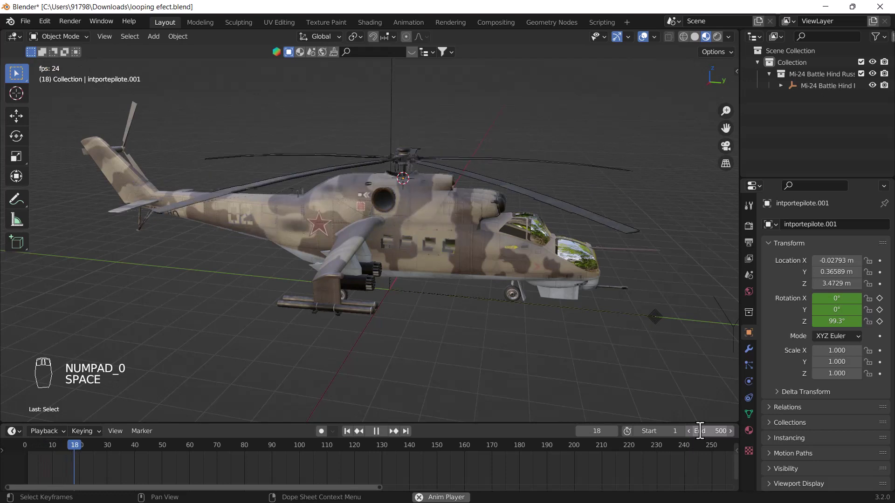